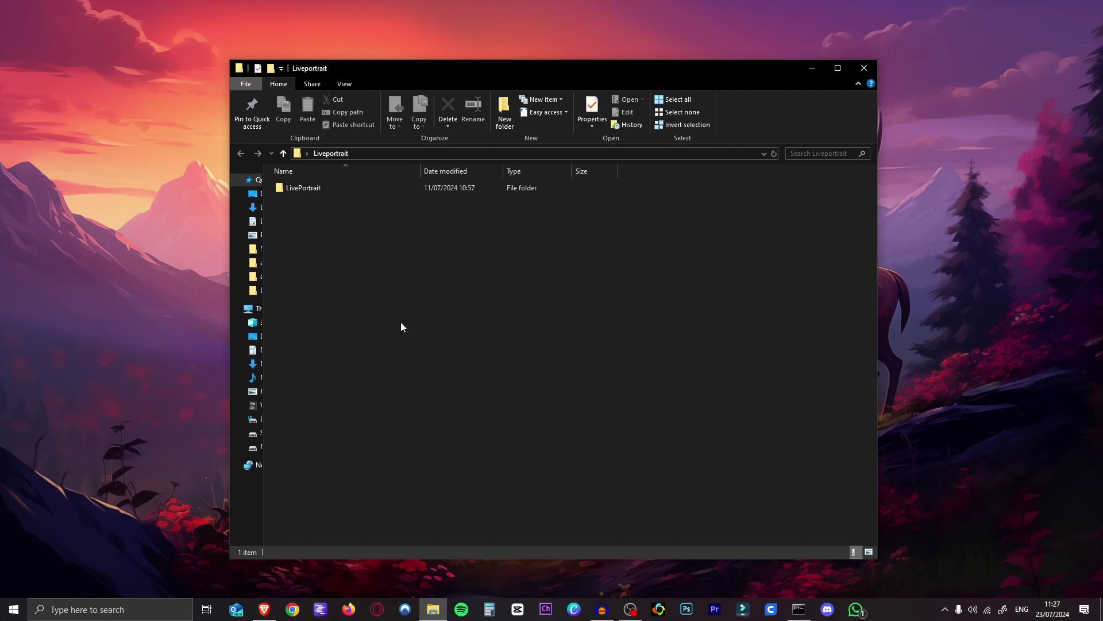
Step: Open the LivePortrait folder and launch Command Prompt there by entering cmd in the address bar
{"action": "left_click", "coordinate": [306, 188]}
{"action": "double_click", "coordinate": [307, 188]}
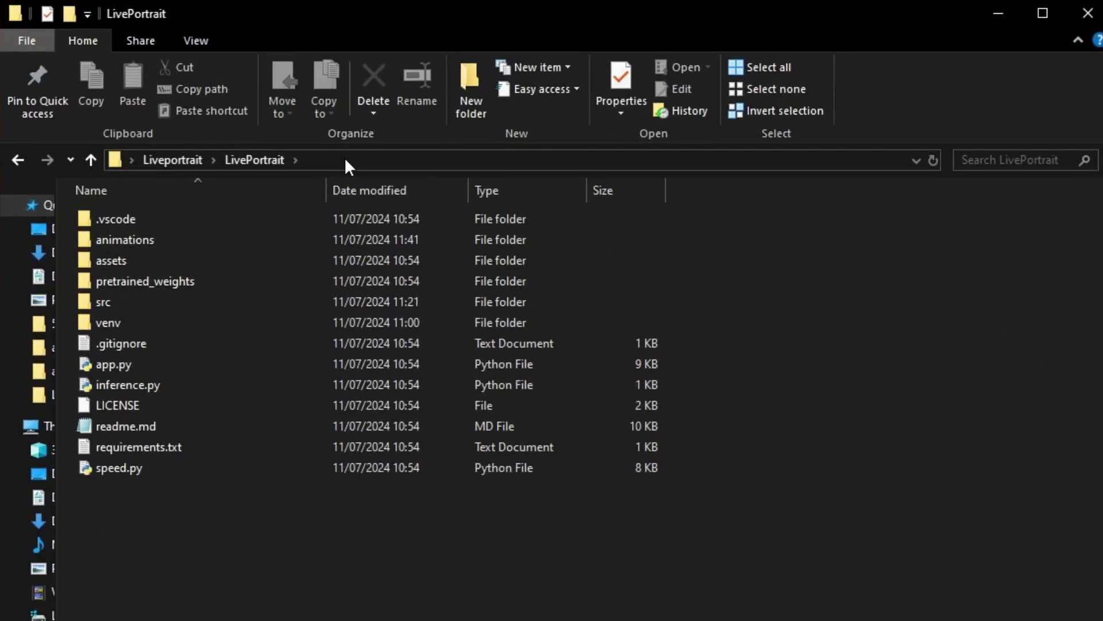
{"action": "left_click", "coordinate": [330, 161]}
{"action": "type", "text": "cmd"}
{"action": "key", "text": "Return"}
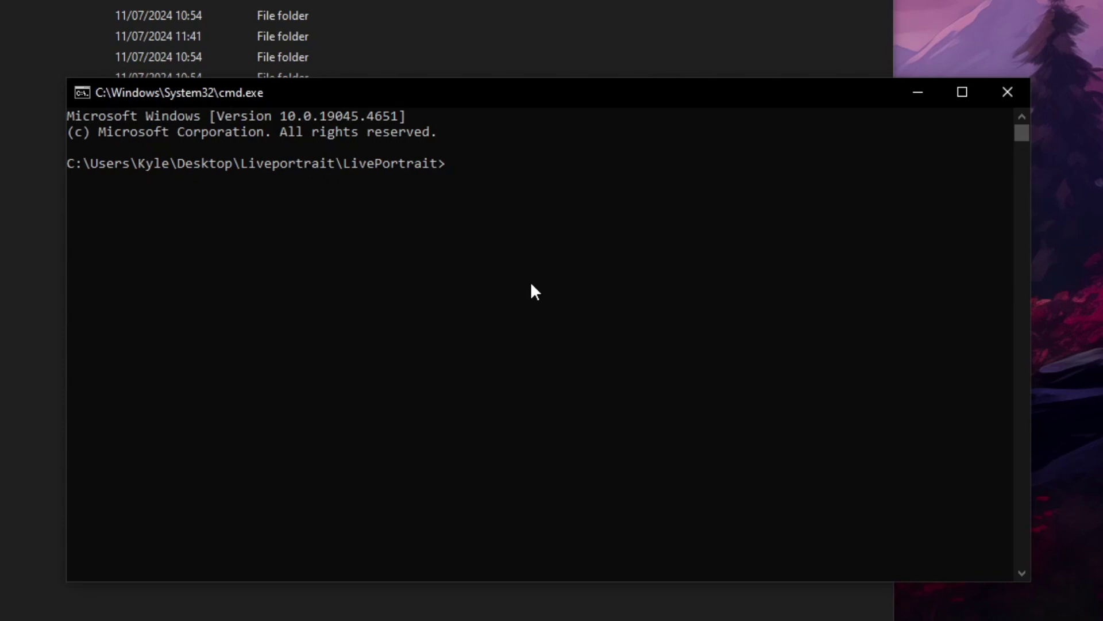
Step: Run git pull origin main, then delete the conflicting src/live_portrait_pipeline.py file
{"action": "type", "text": "git pull origin main"}
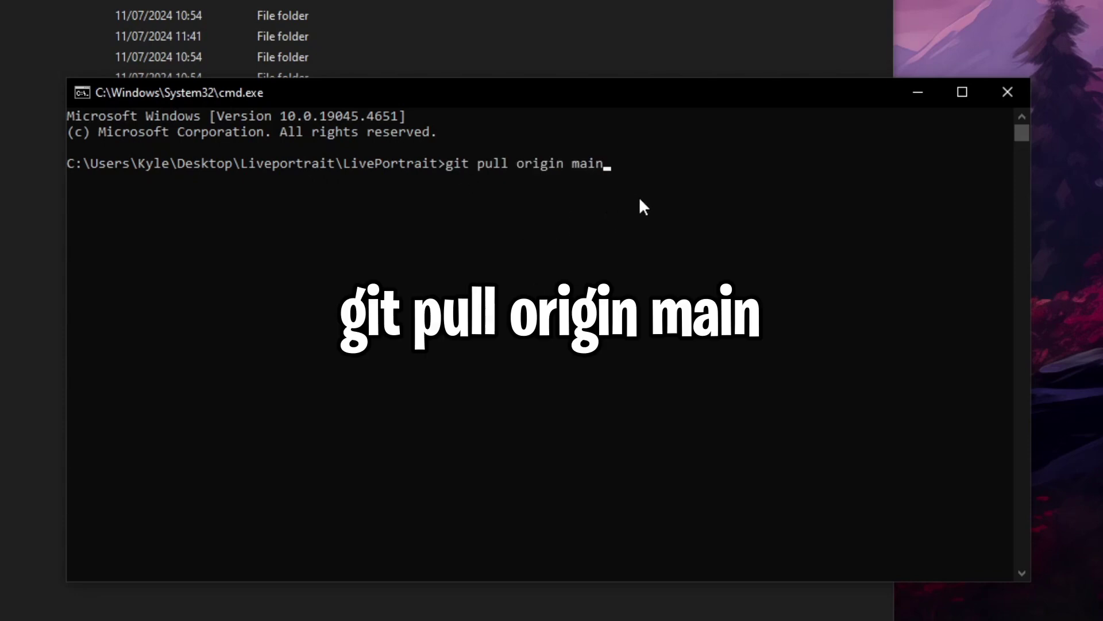
{"action": "key", "text": "Return"}
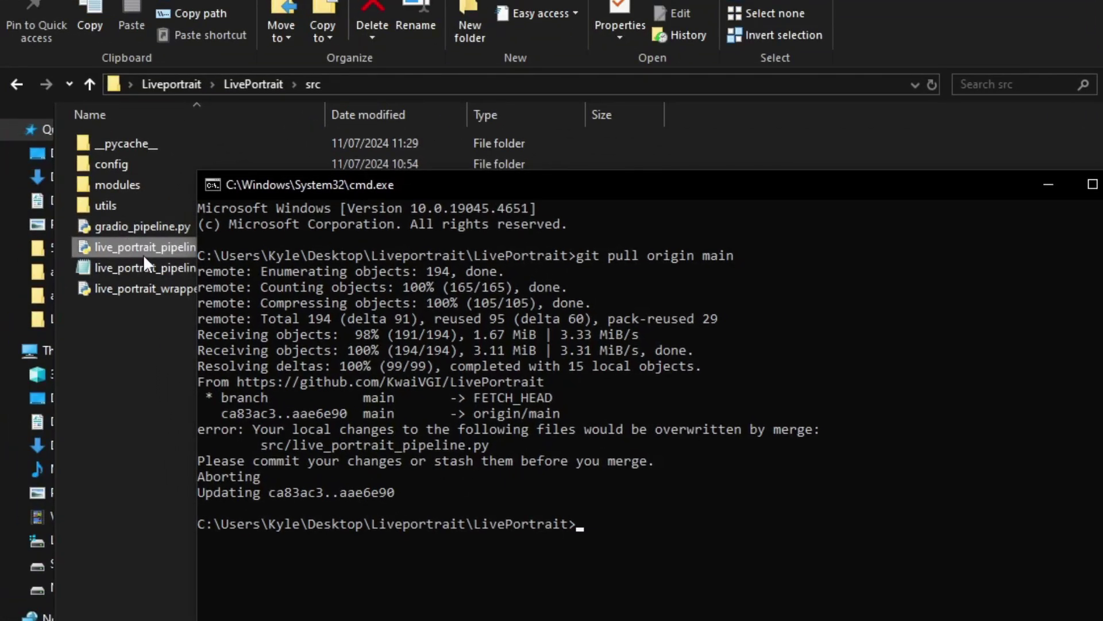
{"action": "right_click", "coordinate": [175, 208]}
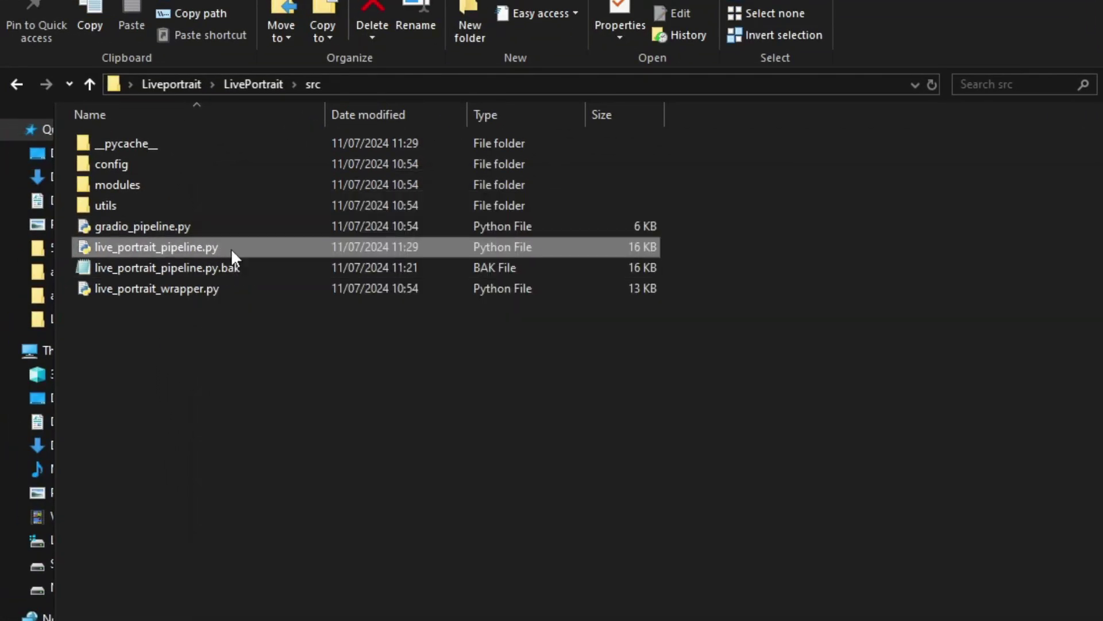
{"action": "left_click", "coordinate": [282, 615]}
Step: Rerun git pull origin main so the project updates, then return to Command Prompt
{"action": "key", "text": "alt+Tab"}
{"action": "key", "text": "Up"}
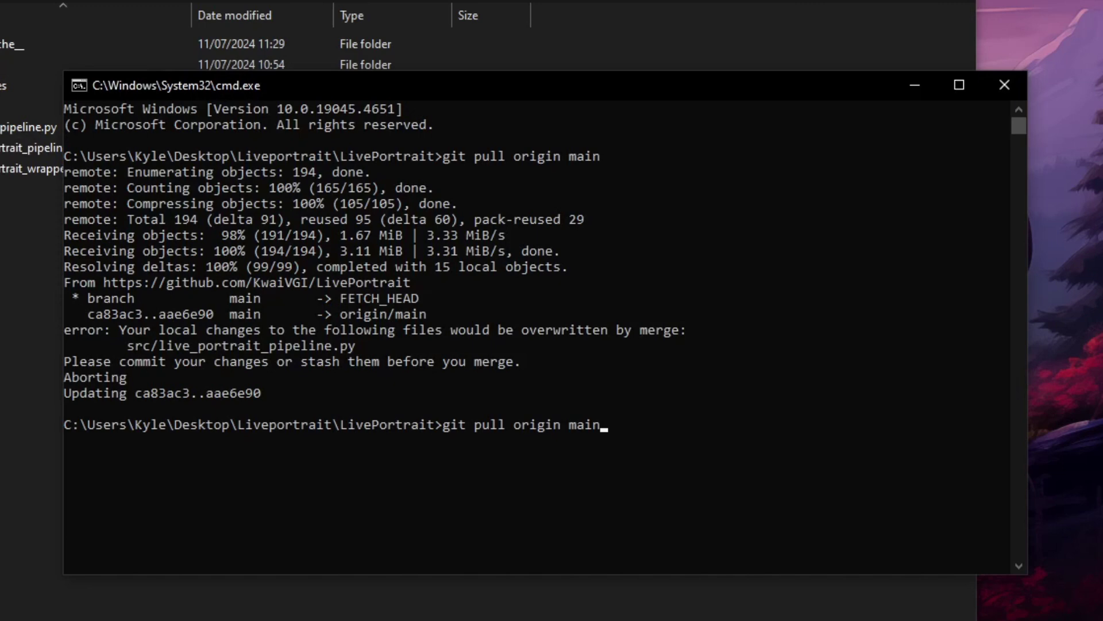
{"action": "key", "text": "Return"}
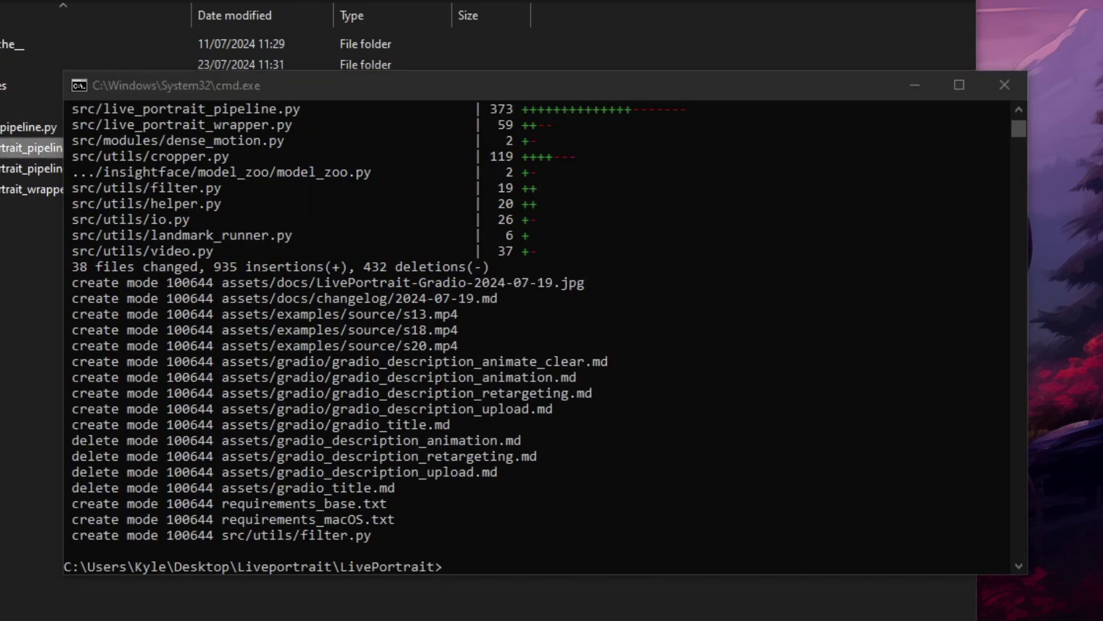
{"action": "key", "text": "alt+Tab"}
{"action": "key", "text": "alt+Up"}
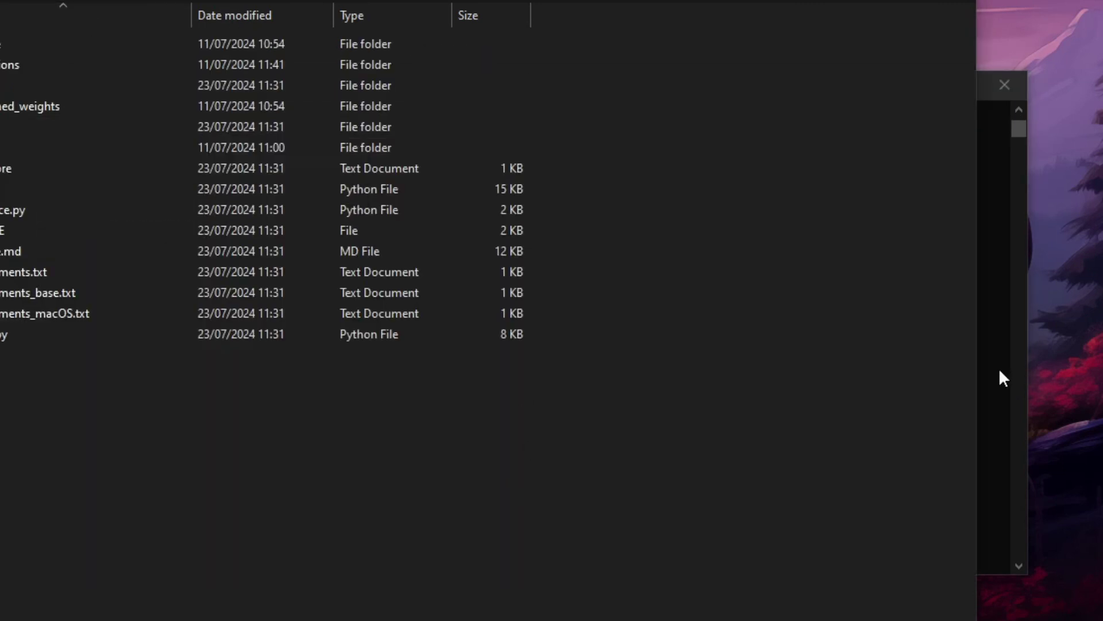
{"action": "left_click", "coordinate": [1000, 371]}
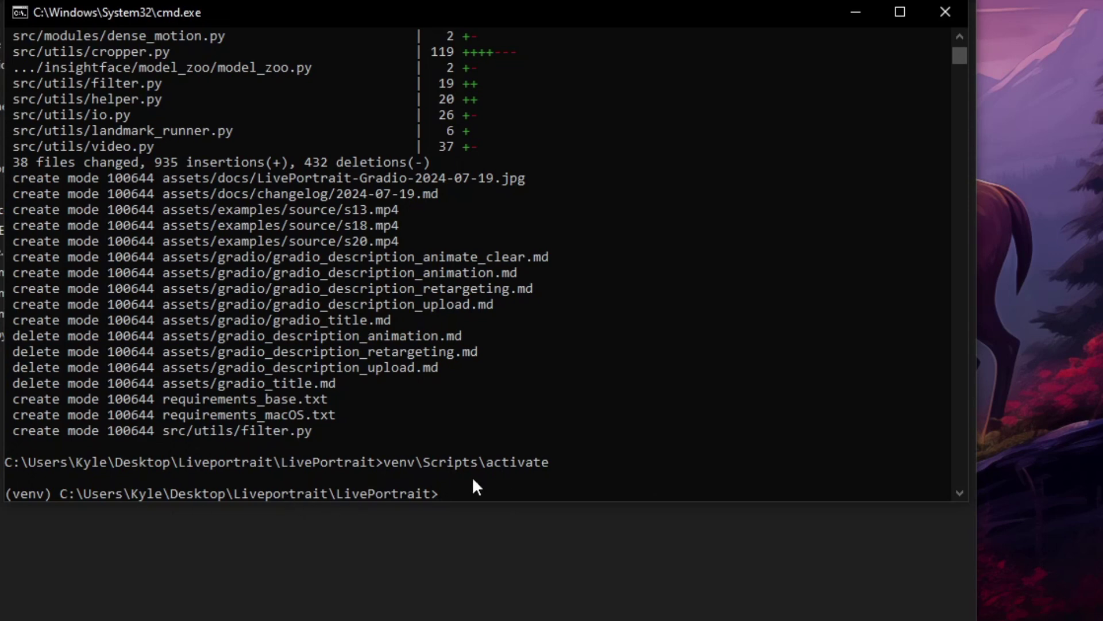
Step: Run pip install pykalman in the activated venv
{"action": "type", "text": "pip install pykalman"}
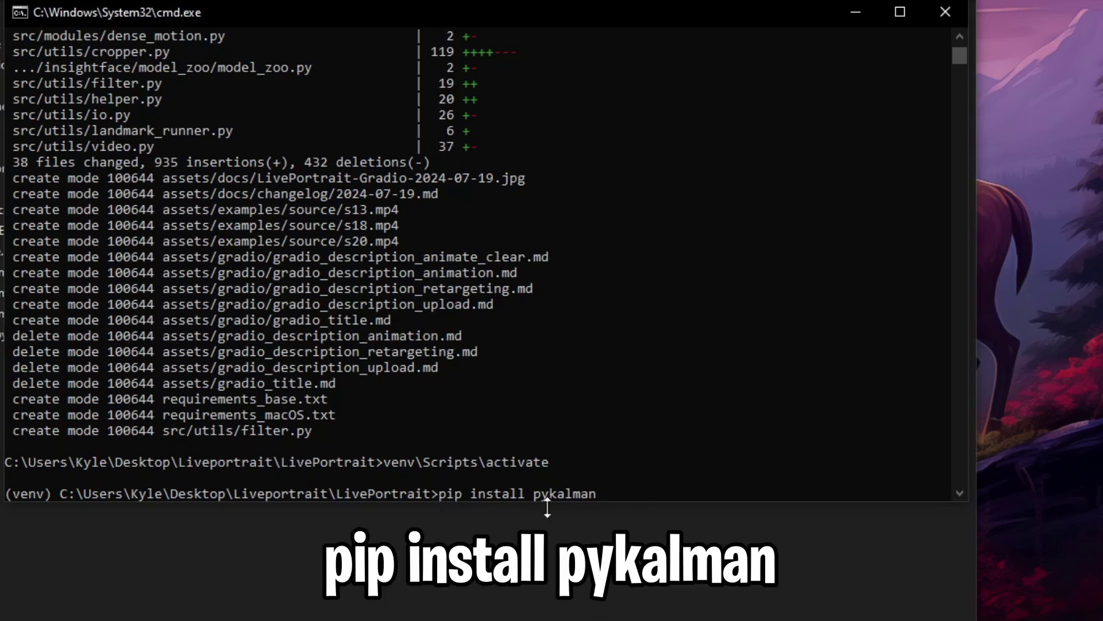
{"action": "key", "text": "Return"}
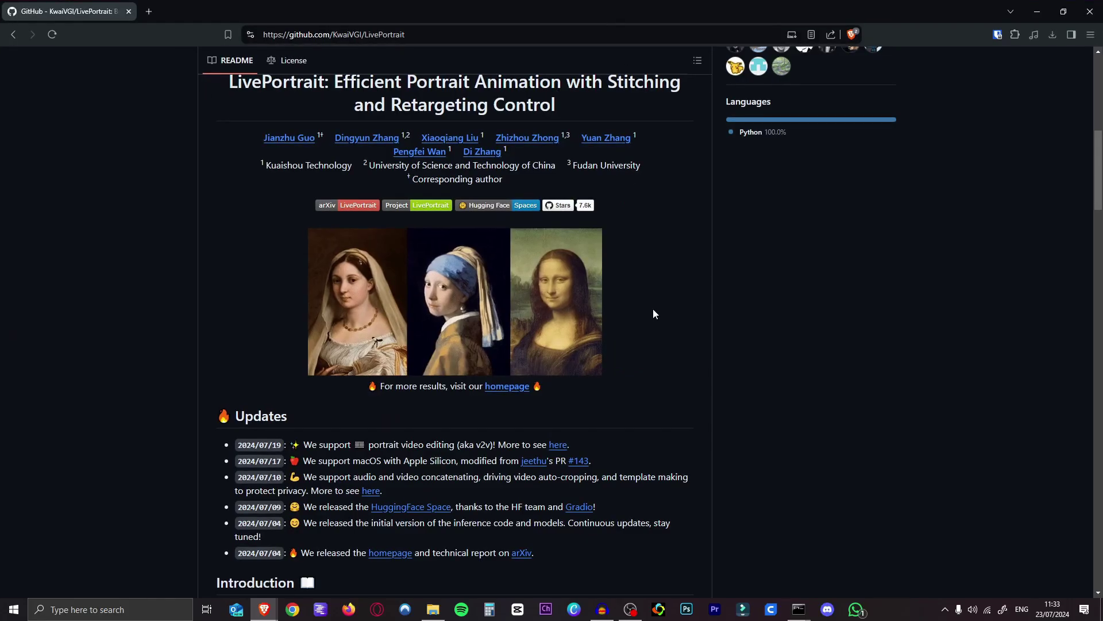
Step: Open the 2024/07/19 portrait video editing notes and highlight the pykalman installation requirement
{"action": "scroll", "coordinate": [685, 355], "scroll_direction": "down", "scroll_amount": 3}
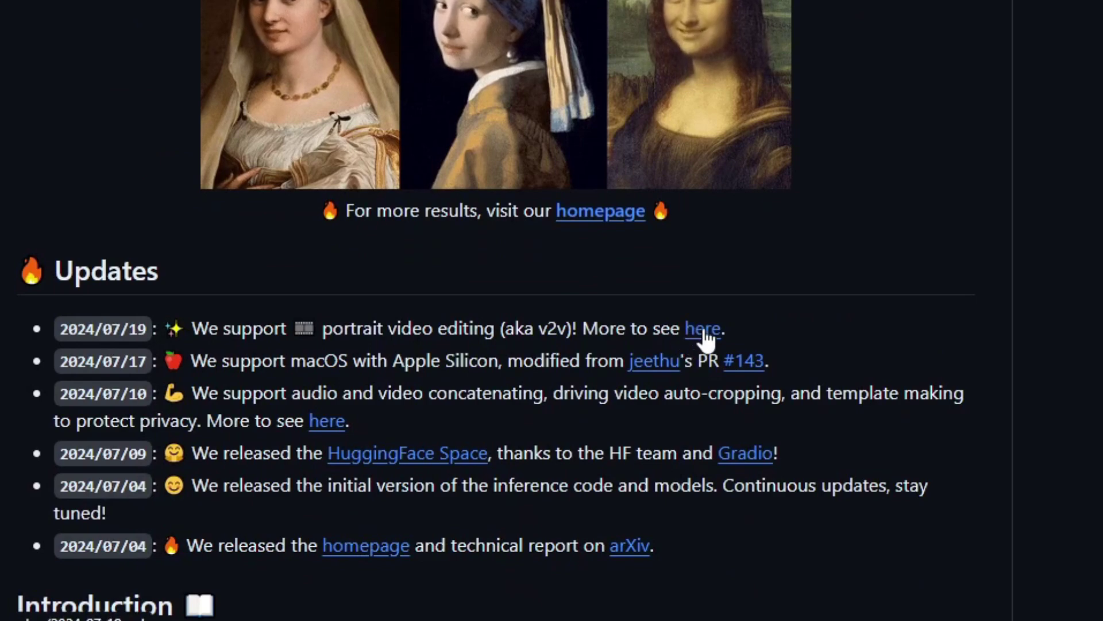
{"action": "left_click", "coordinate": [703, 334]}
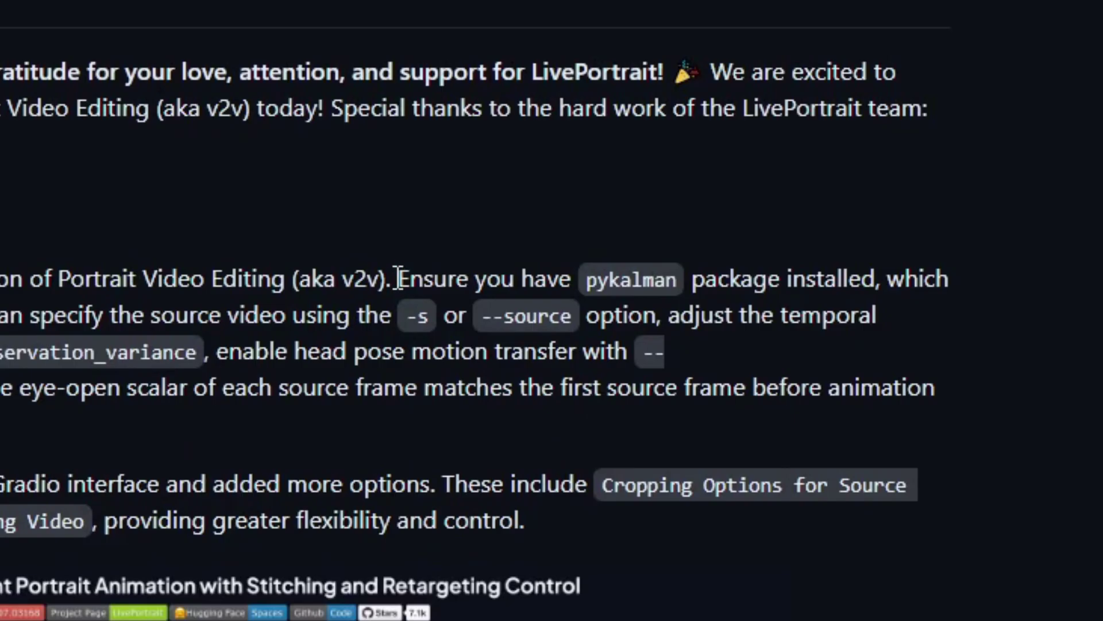
{"action": "left_click_drag", "start_coordinate": [806, 398], "coordinate": [916, 401]}
{"action": "left_click_drag", "start_coordinate": [674, 291], "coordinate": [867, 285]}
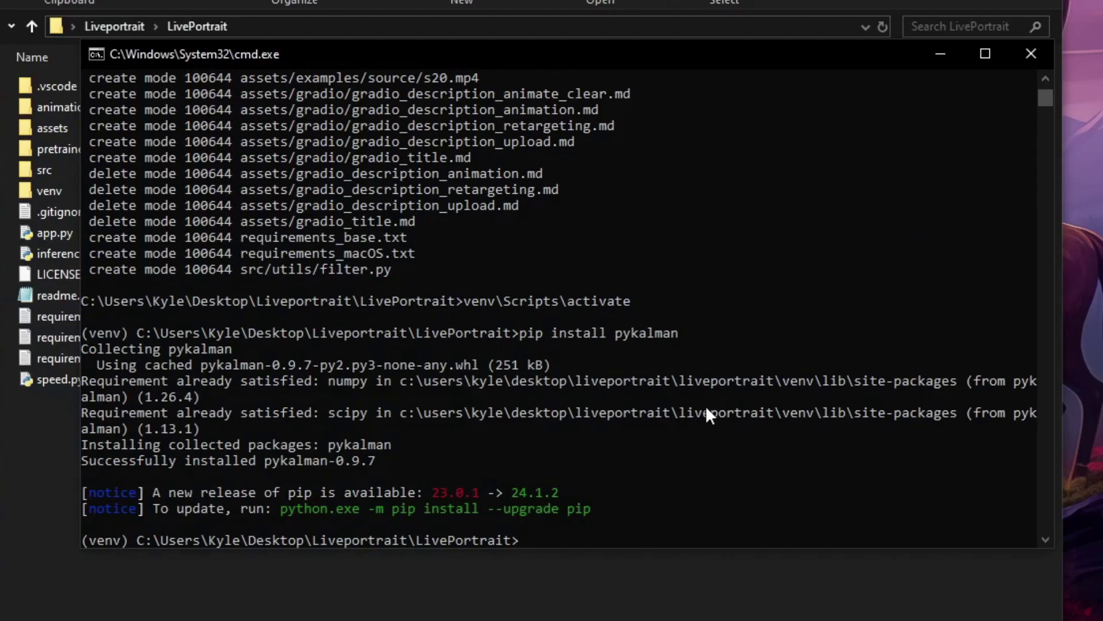
{"action": "type", "text": "python app.py"}
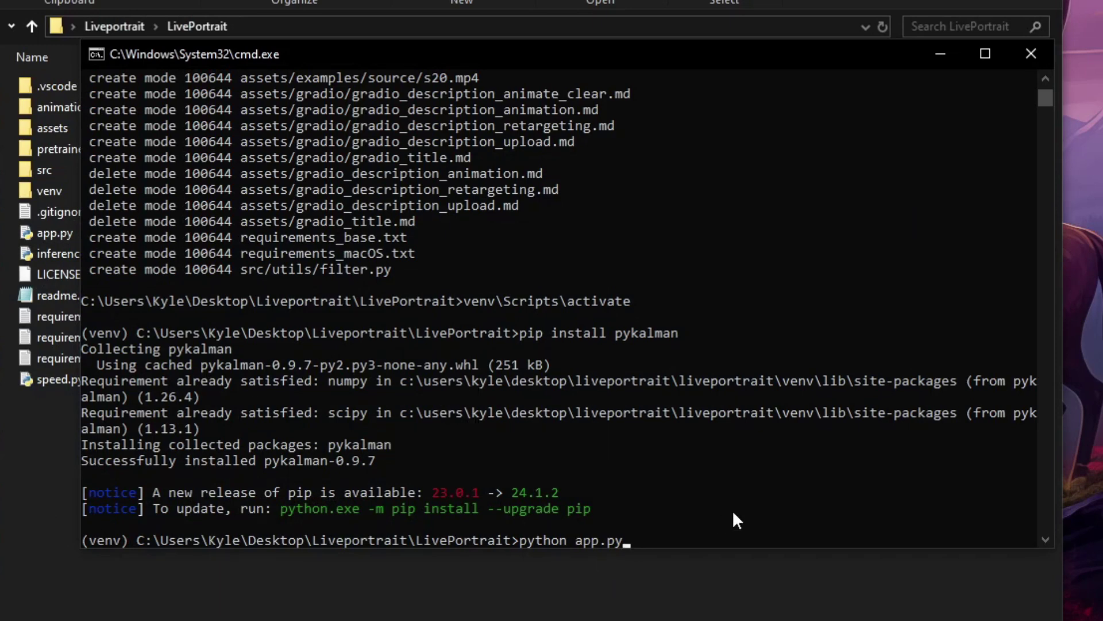
{"action": "key", "text": "Return"}
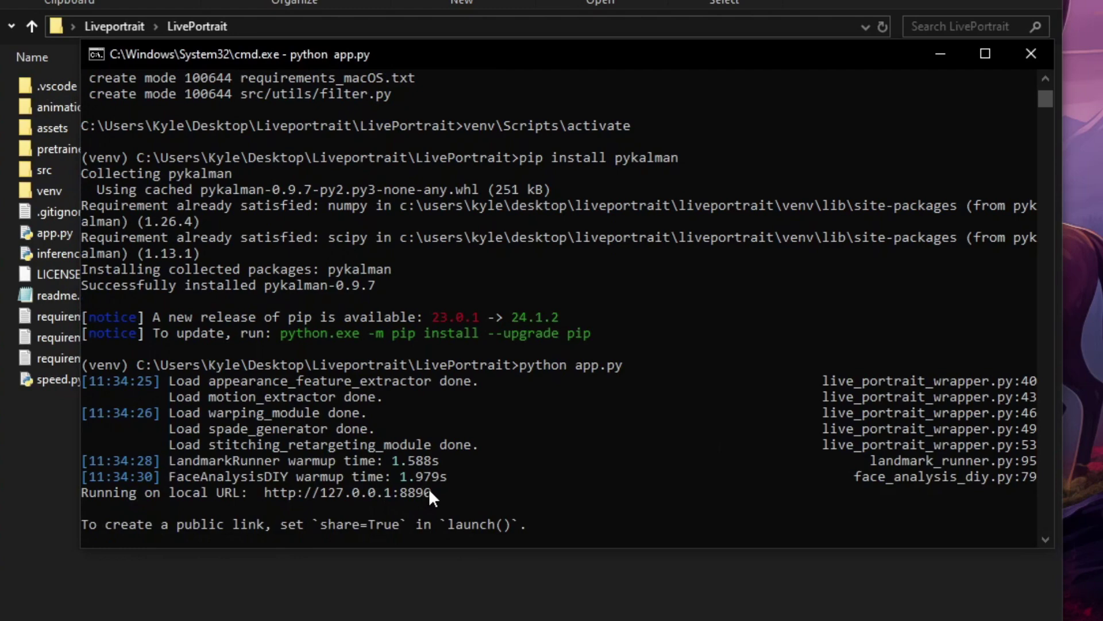
{"action": "left_click_drag", "start_coordinate": [431, 492], "coordinate": [264, 491]}
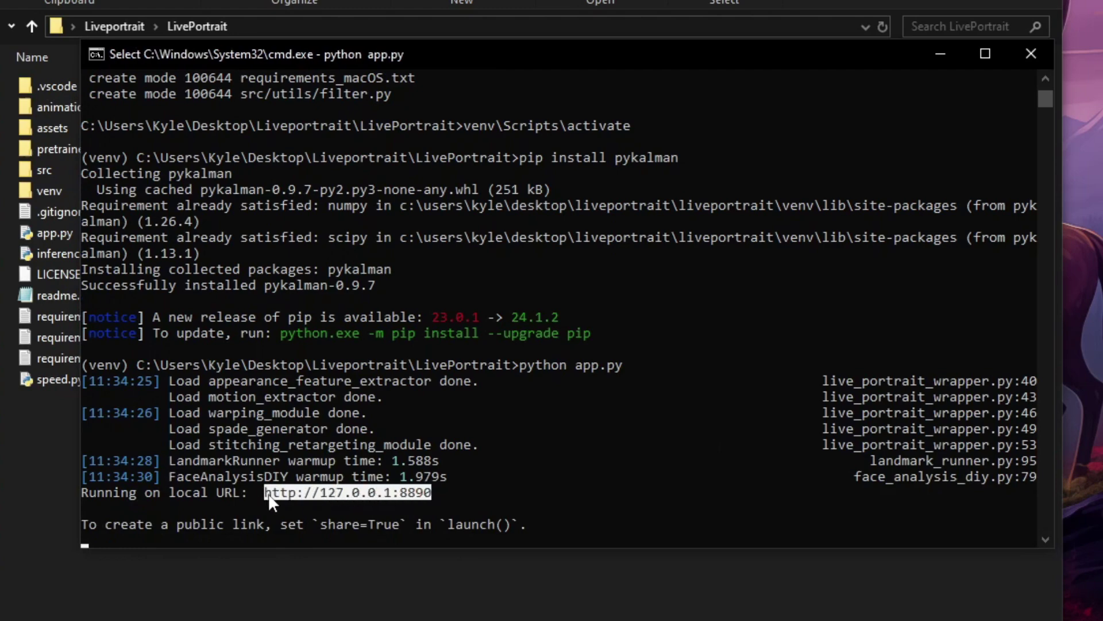
{"action": "key", "text": "ctrl+c"}
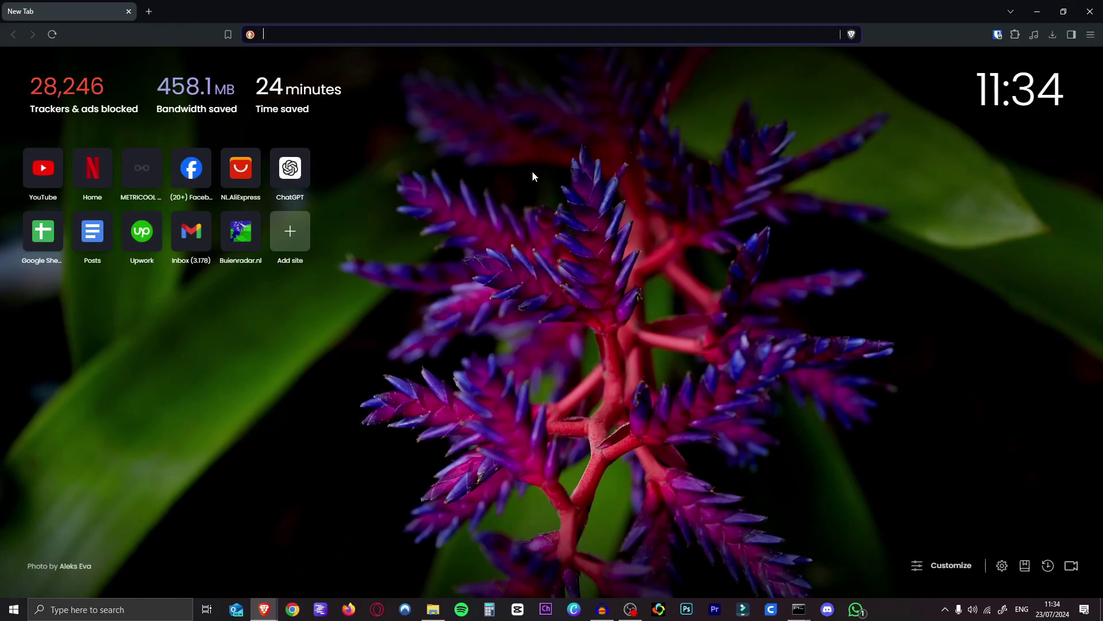
{"action": "key", "text": "ctrl+v"}
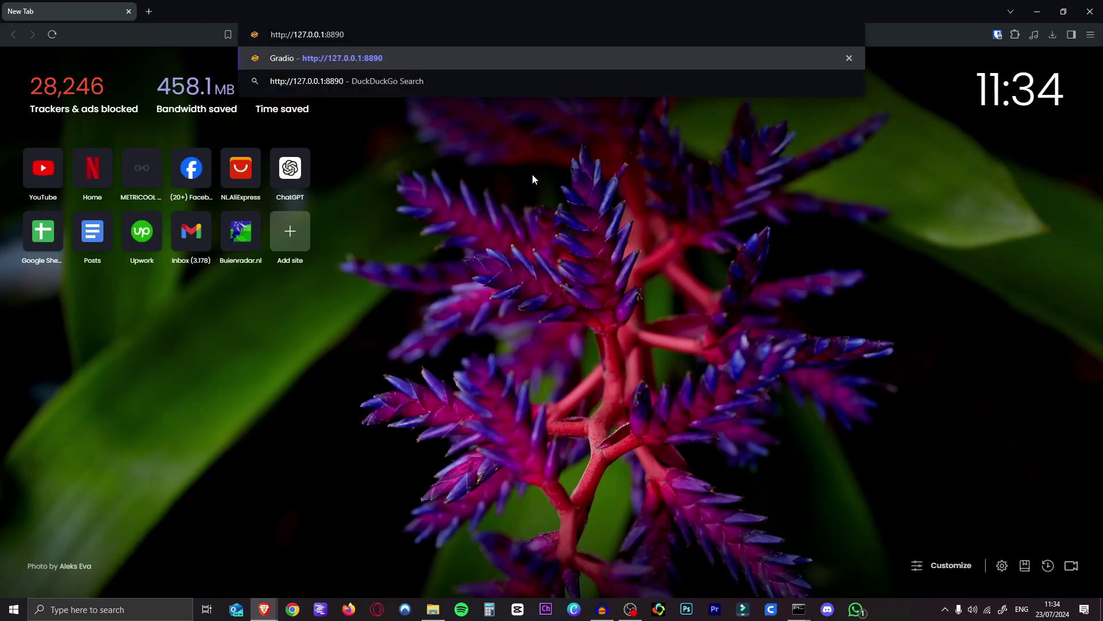
{"action": "key", "text": "Return"}
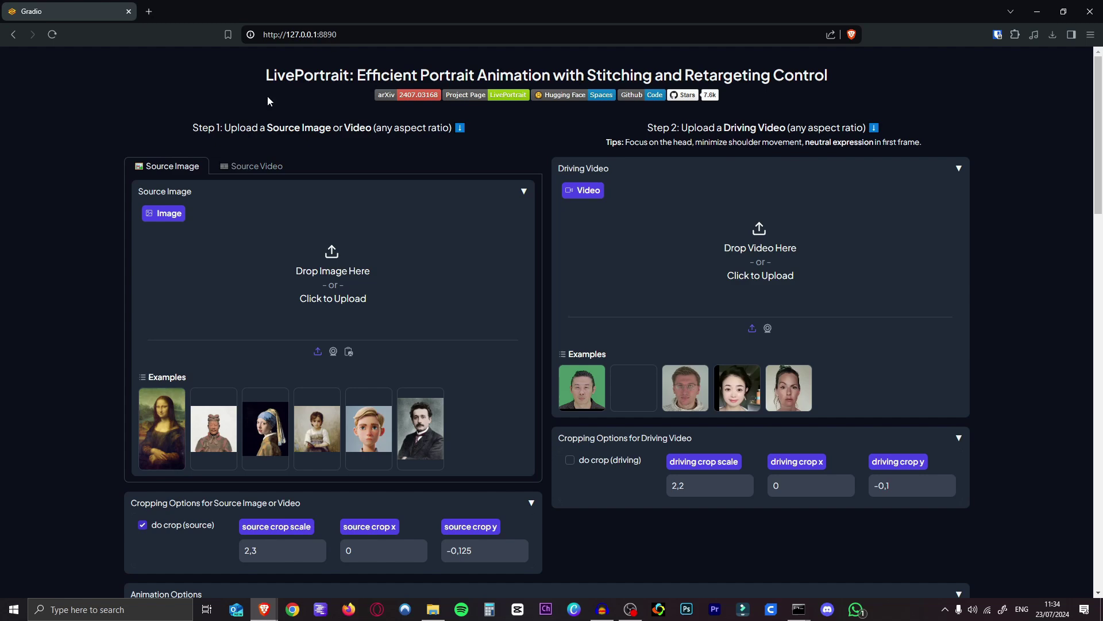
{"action": "left_click", "coordinate": [256, 162]}
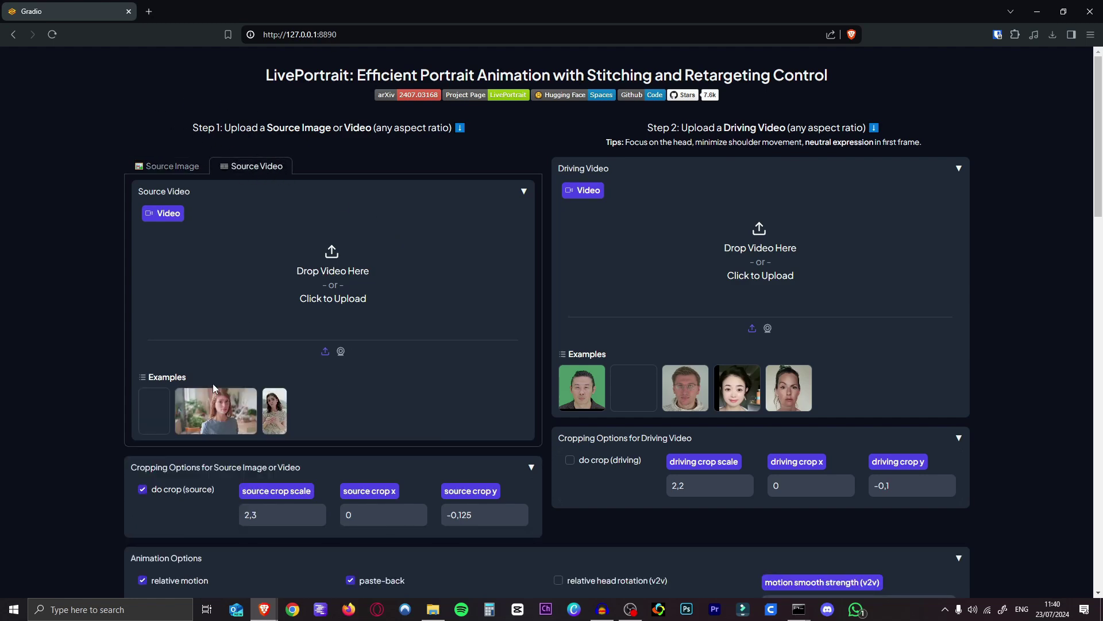
{"action": "left_click", "coordinate": [220, 431]}
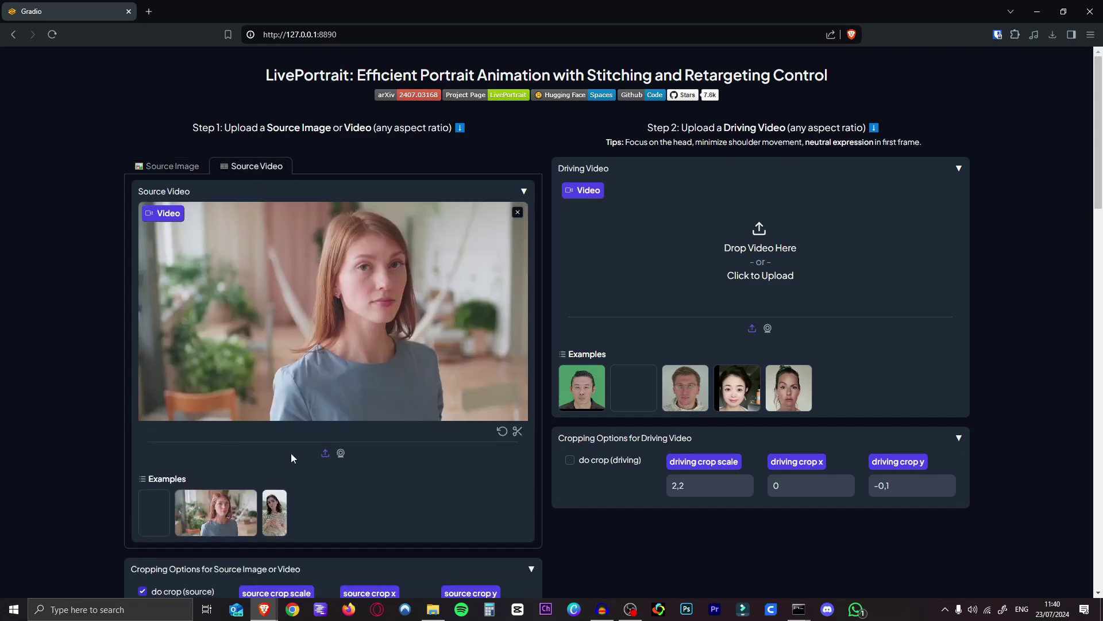
Step: Allow camera access and record a short webcam clip as the driving video
{"action": "left_click", "coordinate": [768, 330]}
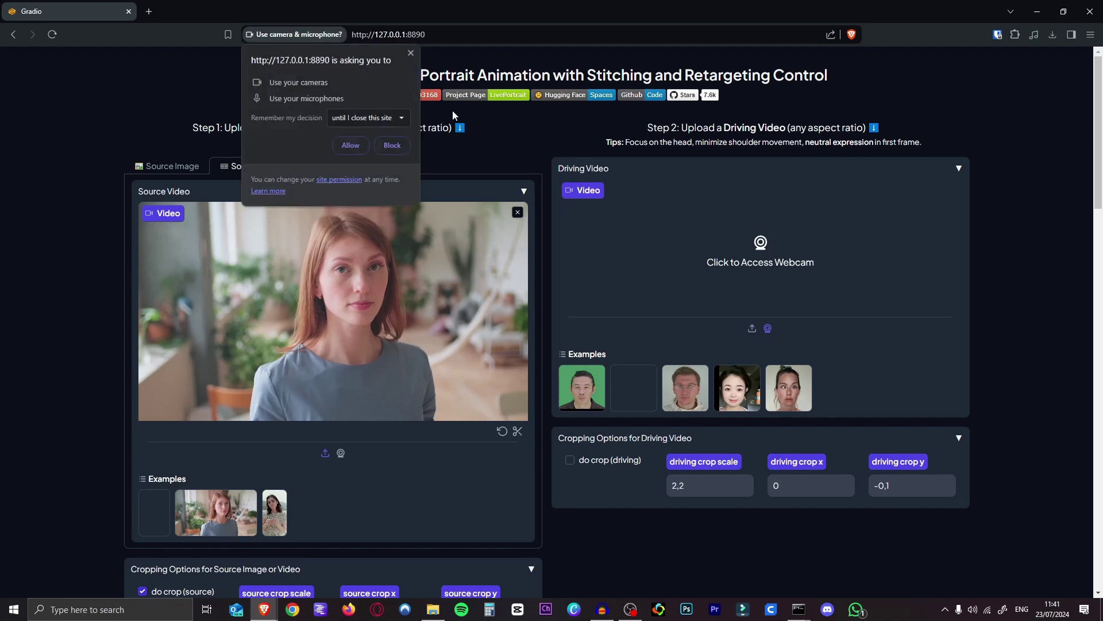
{"action": "left_click", "coordinate": [353, 142]}
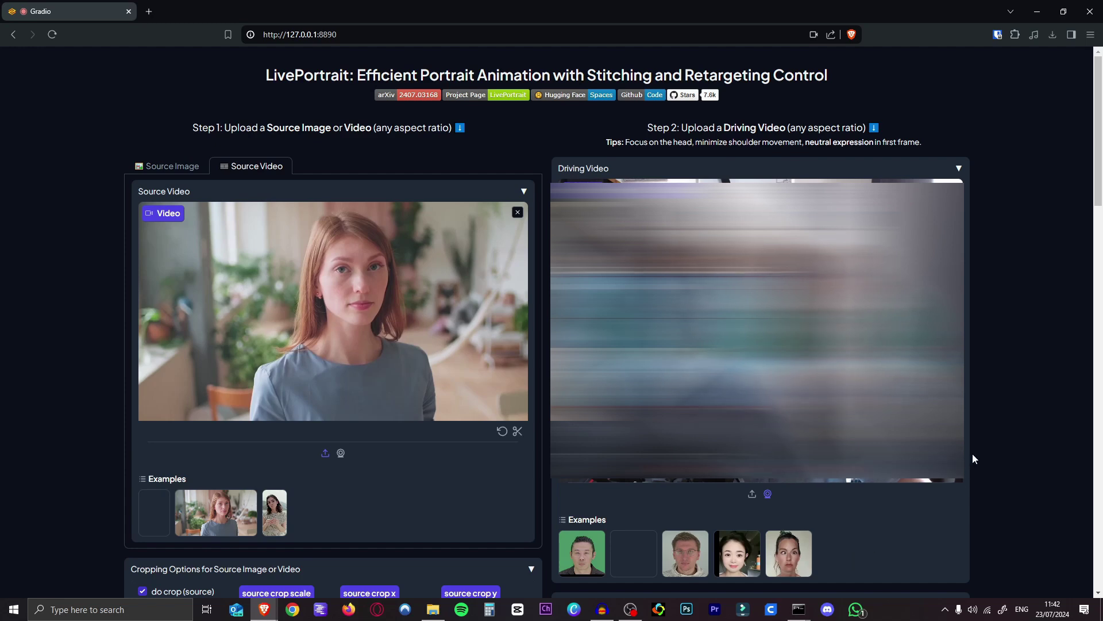
{"action": "left_click", "coordinate": [768, 494]}
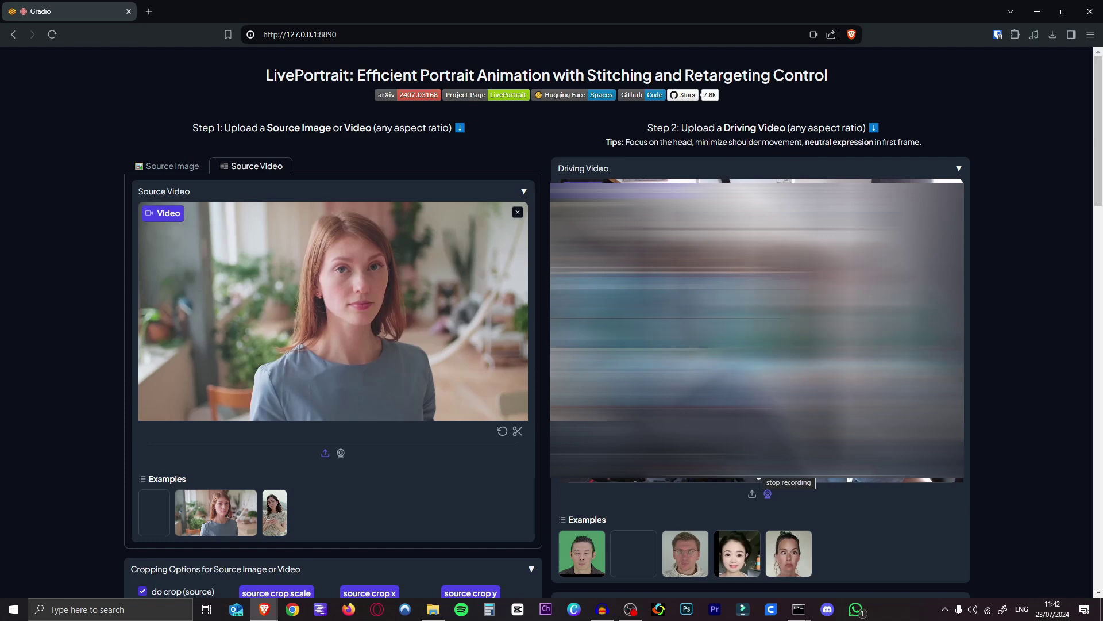
{"action": "left_click", "coordinate": [767, 493]}
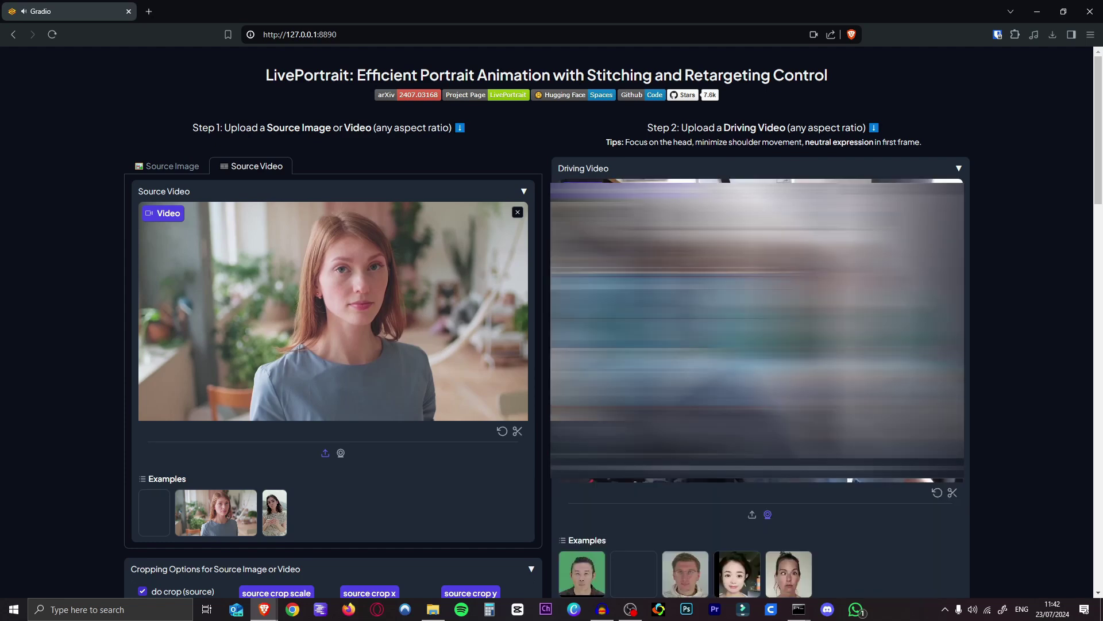
Step: Tick 'do crop (driving)' and 'relative head rotation (v2v)'
{"action": "scroll", "coordinate": [463, 415], "scroll_direction": "down", "scroll_amount": 5}
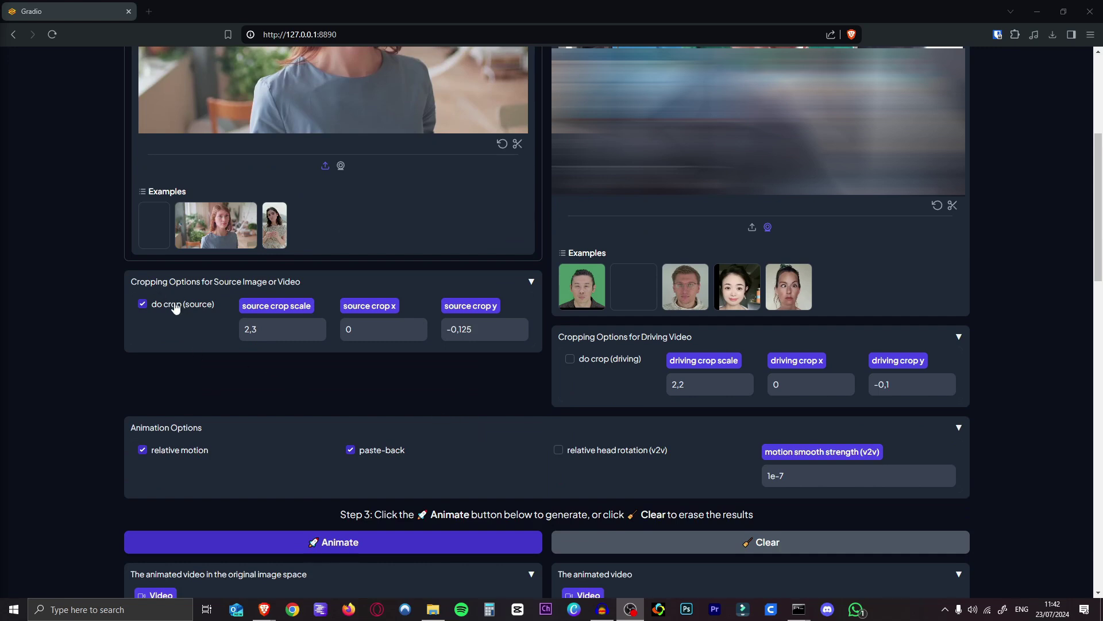
{"action": "mouse_move", "coordinate": [280, 86]}
{"action": "left_click", "coordinate": [607, 361]}
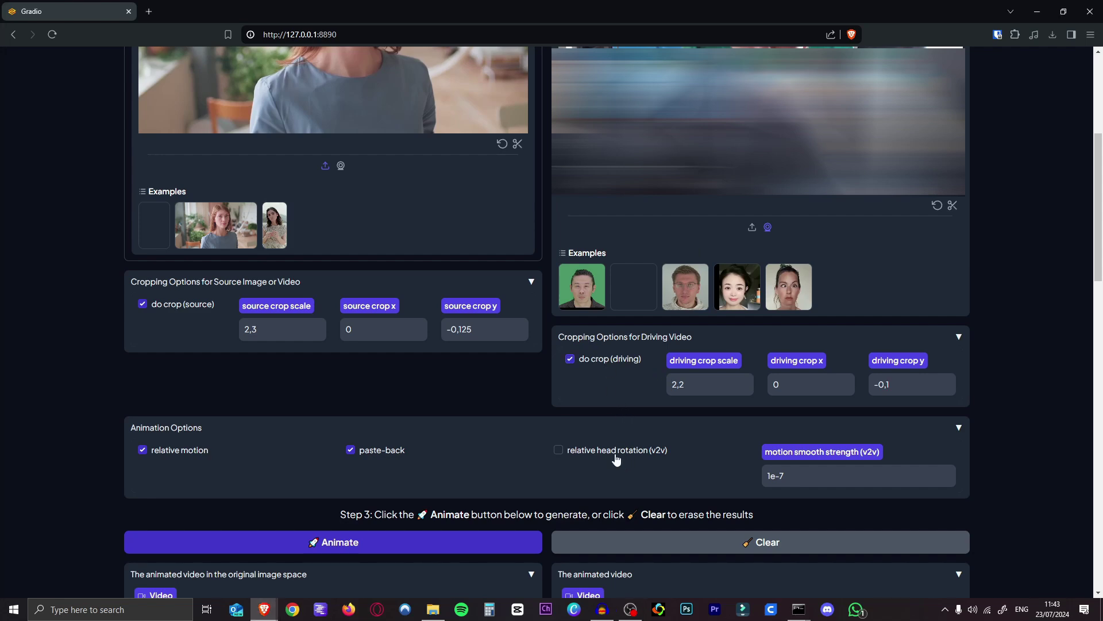
{"action": "scroll", "coordinate": [579, 285], "scroll_direction": "down", "scroll_amount": 3}
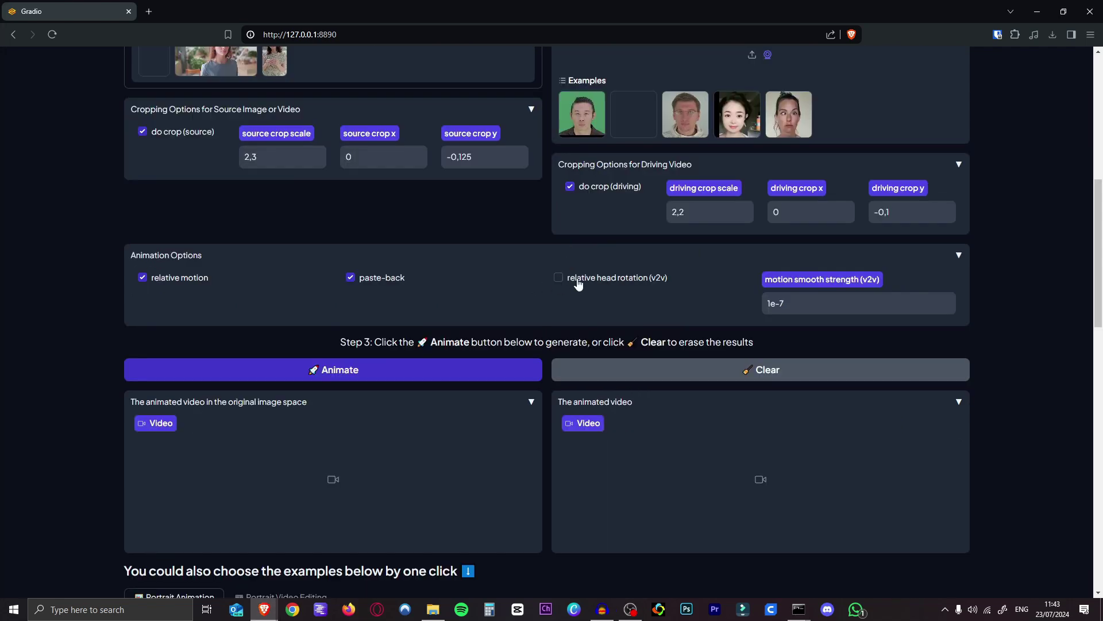
{"action": "left_click", "coordinate": [639, 281]}
Step: Start generating the animated video with Animate
{"action": "scroll", "coordinate": [402, 447], "scroll_direction": "down", "scroll_amount": 1}
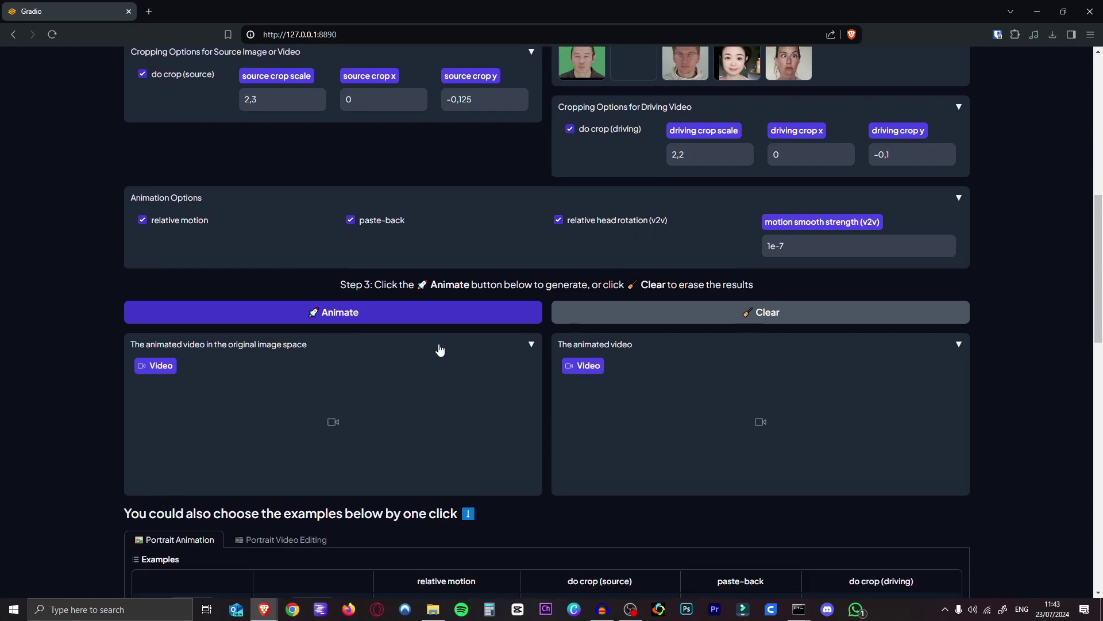
{"action": "scroll", "coordinate": [376, 256], "scroll_direction": "down", "scroll_amount": 1}
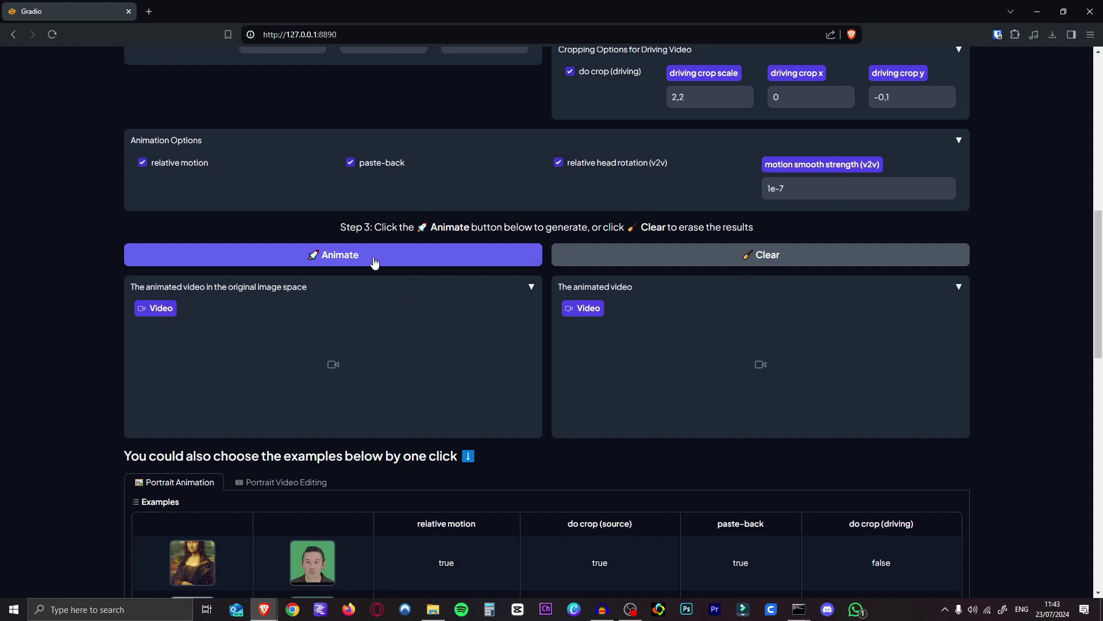
{"action": "left_click", "coordinate": [374, 255]}
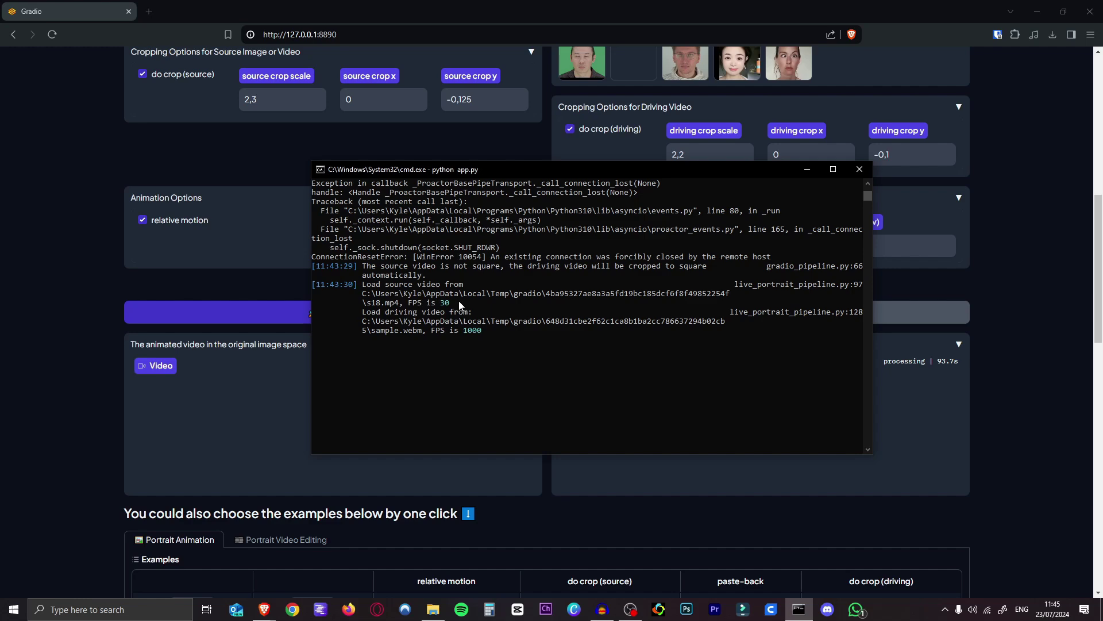
Step: Close the server console and check the webcam clip's video details in Properties
{"action": "left_click", "coordinate": [860, 170]}
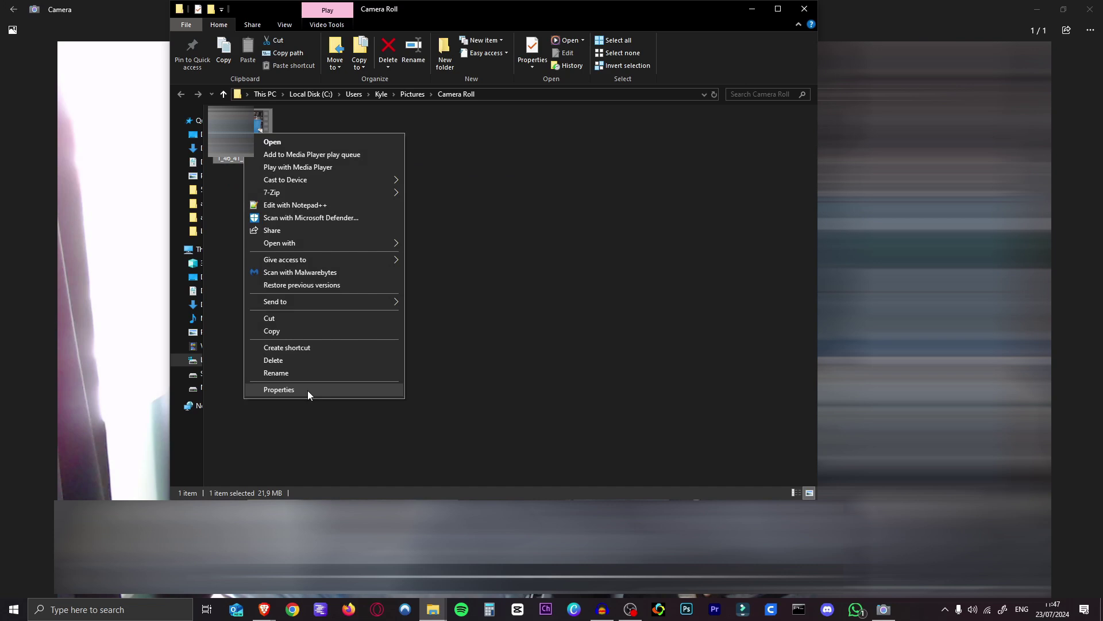
{"action": "left_click", "coordinate": [308, 390]}
{"action": "left_click", "coordinate": [322, 161]}
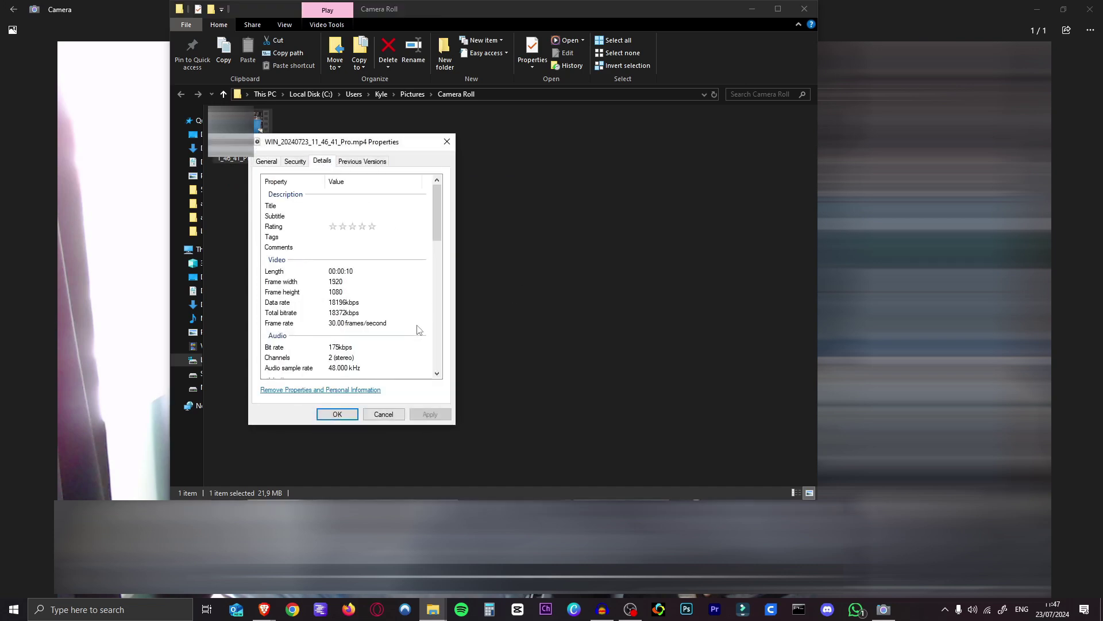
{"action": "left_click", "coordinate": [447, 141]}
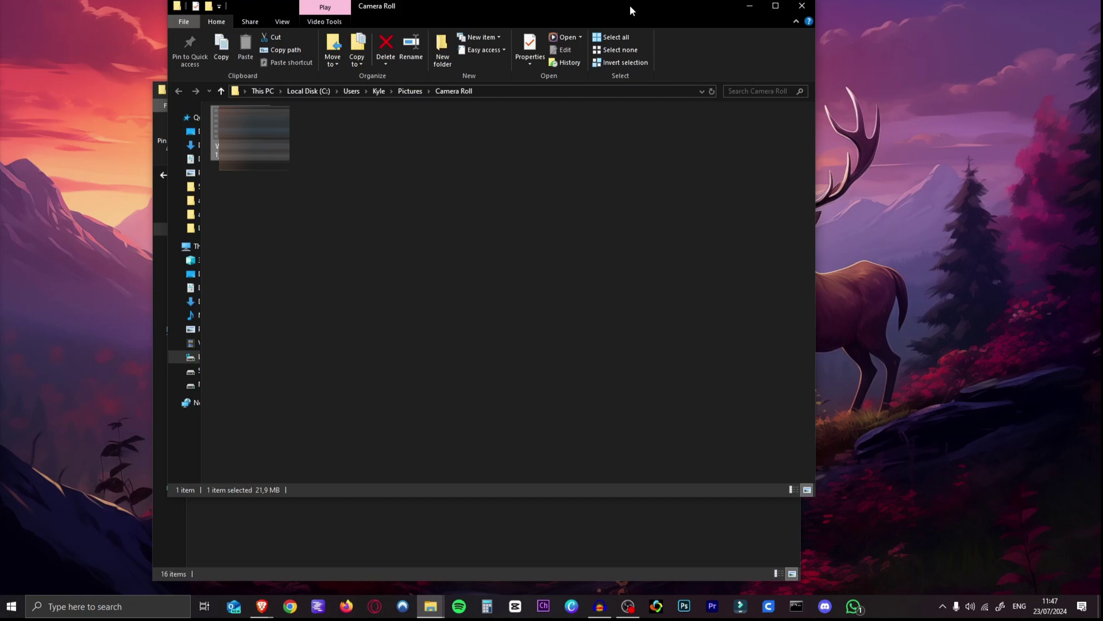
Step: Move Camera Roll aside, launch Filmora, and bring up the LivePortrait project folder
{"action": "left_click_drag", "start_coordinate": [630, 6], "coordinate": [822, 35]}
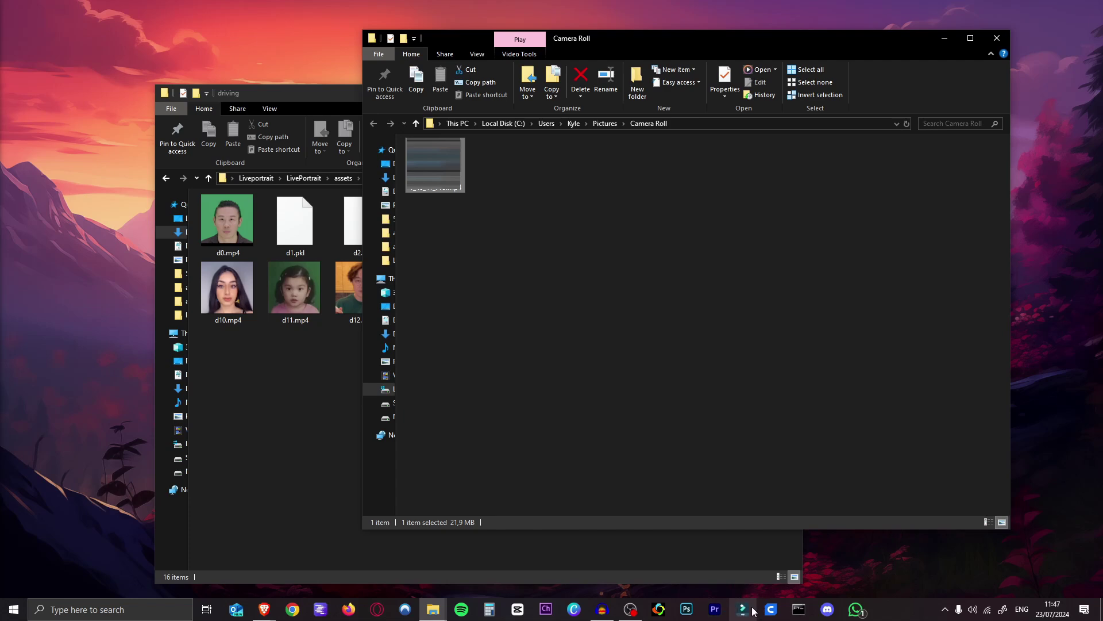
{"action": "left_click", "coordinate": [753, 610]}
{"action": "left_click", "coordinate": [345, 187]}
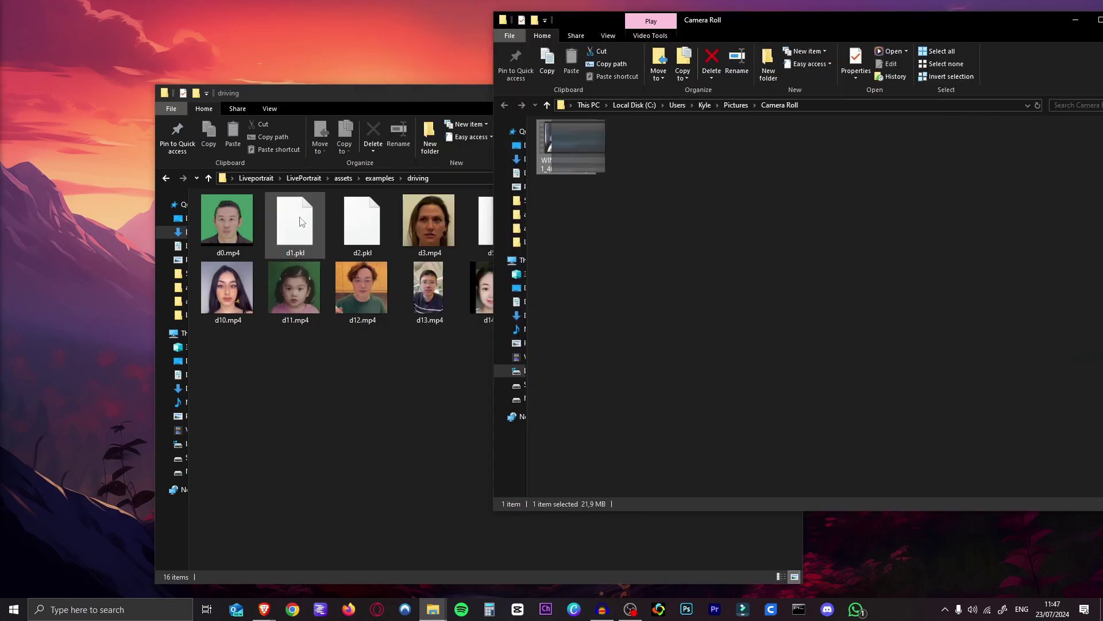
{"action": "left_click", "coordinate": [302, 179]}
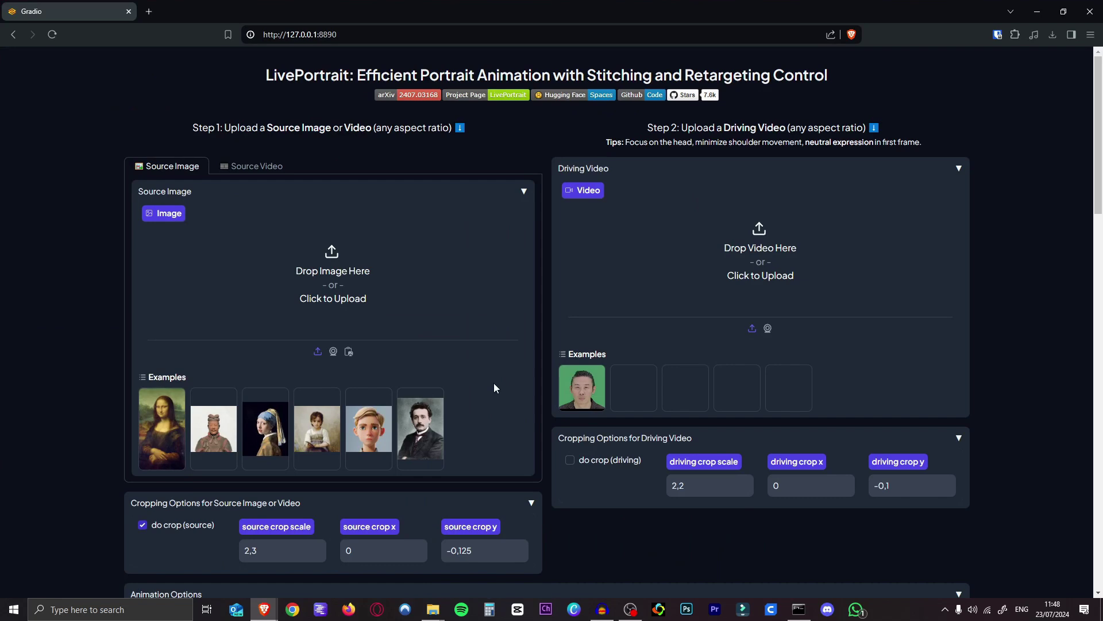
Step: Select the example woman video as source again and scroll down to the animation options
{"action": "left_click", "coordinate": [251, 166]}
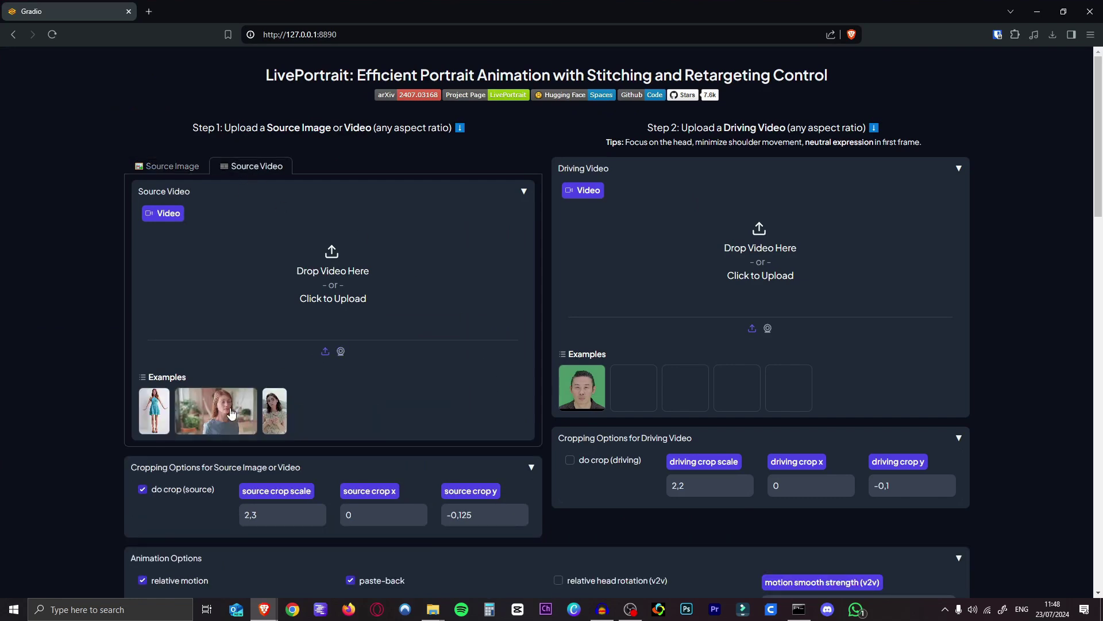
{"action": "left_click", "coordinate": [235, 409]}
{"action": "scroll", "coordinate": [387, 520], "scroll_direction": "down", "scroll_amount": 1}
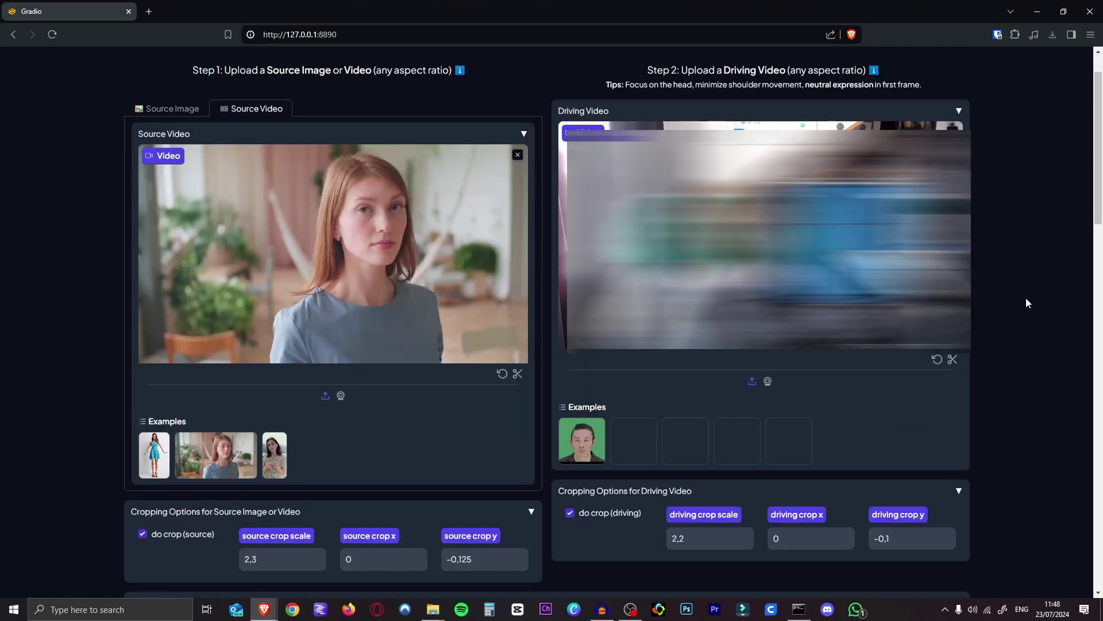
{"action": "scroll", "coordinate": [612, 260], "scroll_direction": "down", "scroll_amount": 7}
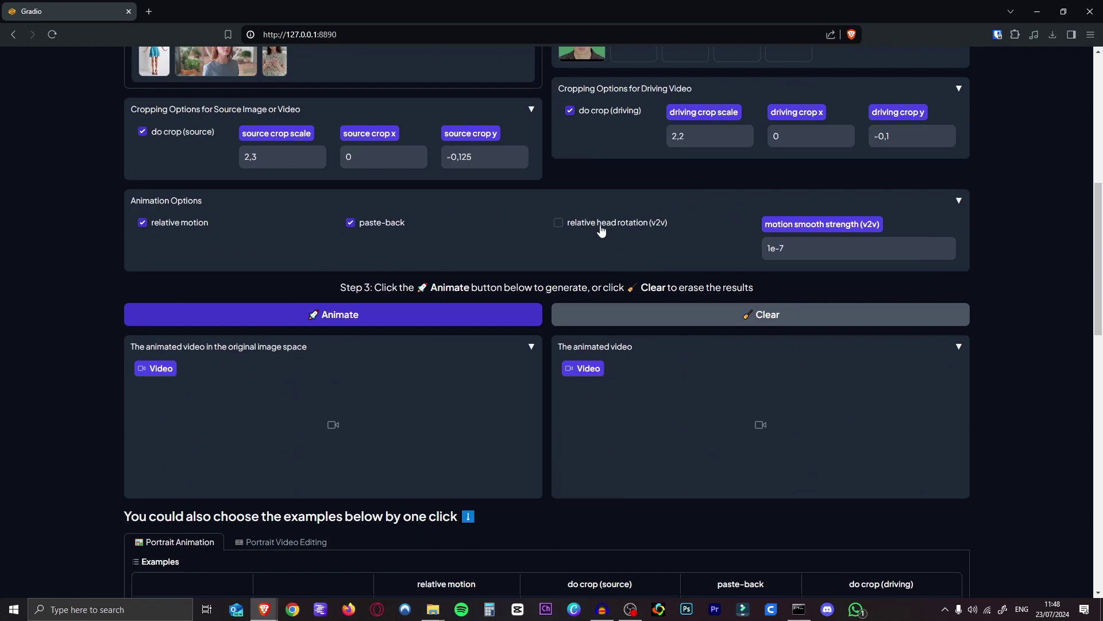
Step: Start animating the portrait and follow the generation progress in the console
{"action": "left_click", "coordinate": [339, 316]}
{"action": "key", "text": "alt+Tab"}
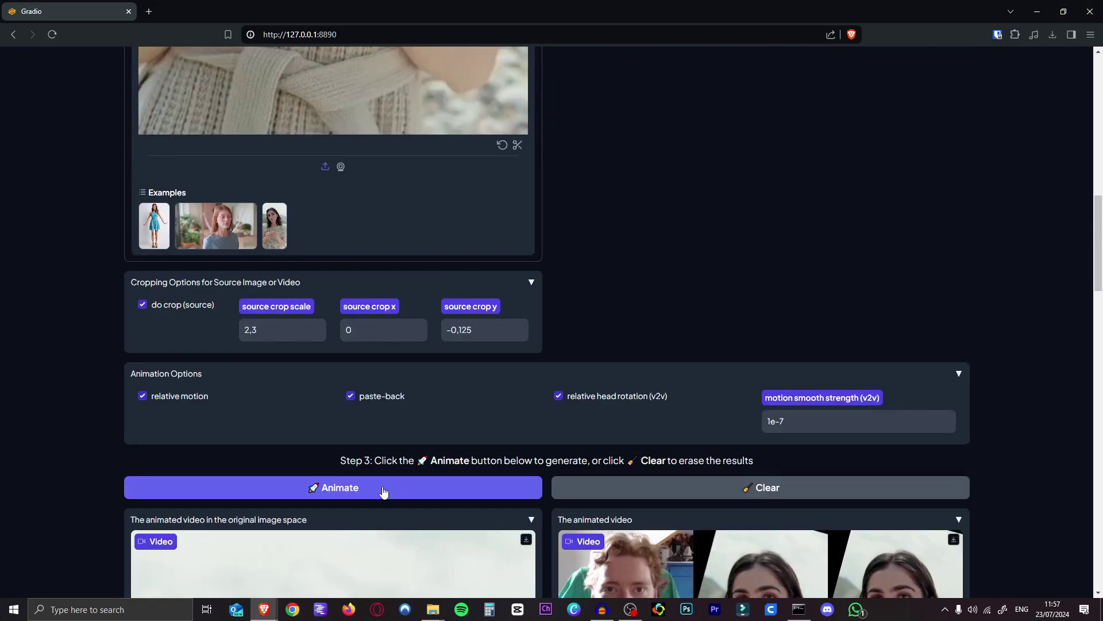
Step: Generate the 7-second animated video from the new source, leave full-screen playback, and show the desktop
{"action": "left_click", "coordinate": [384, 492]}
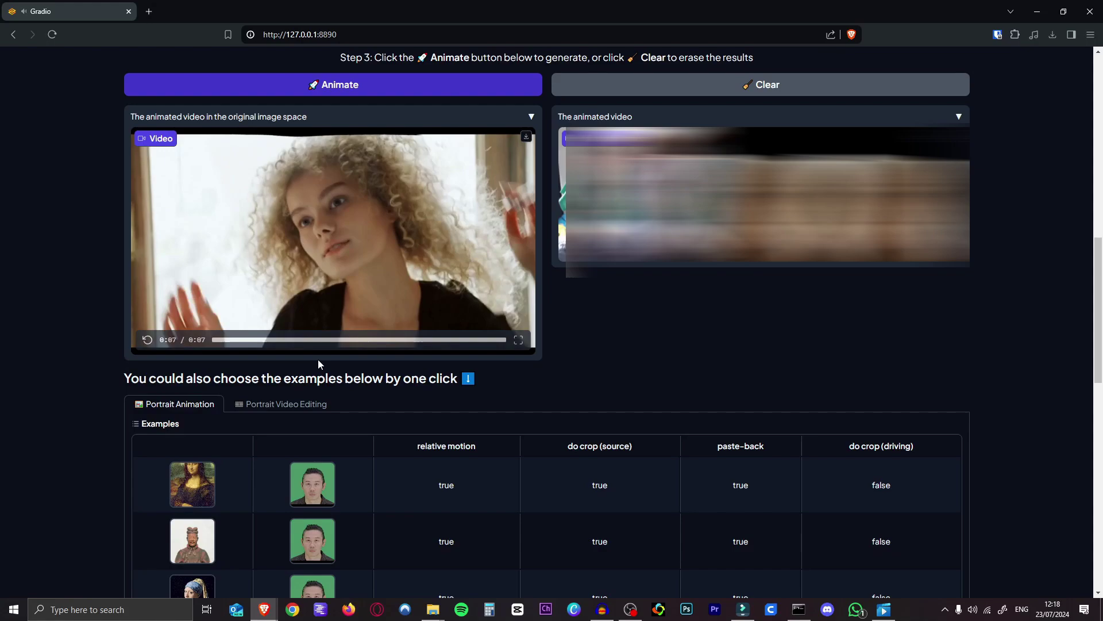
{"action": "left_click", "coordinate": [408, 340]}
{"action": "key", "text": "super+d"}
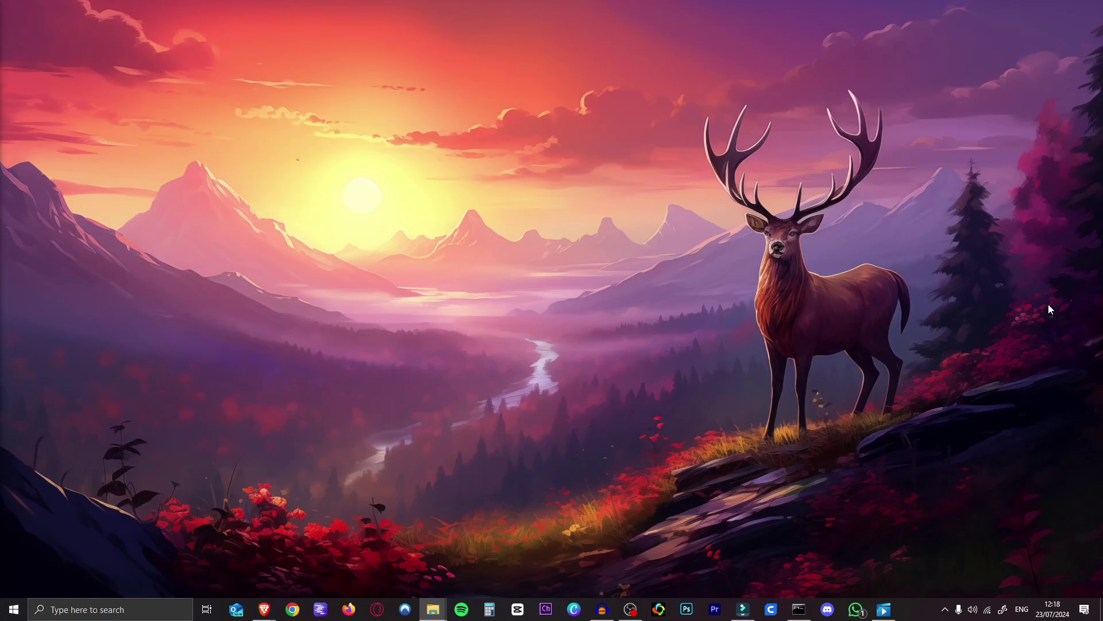